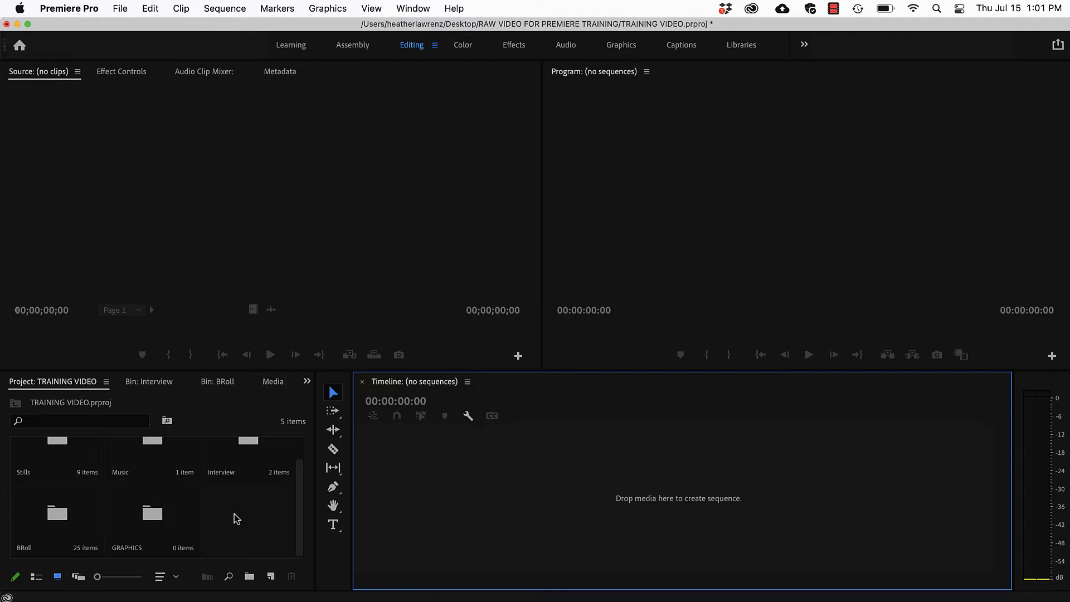
Create a new sequence from the R03_01 Interview Sync B Cam clip in the Interview bin
scroll(237, 518, up, 2)
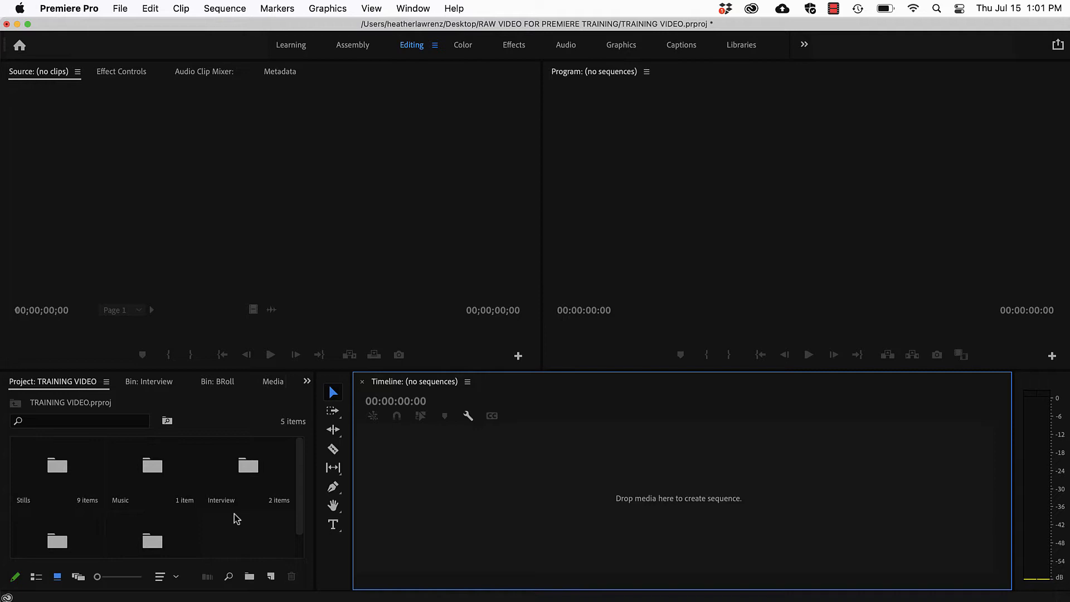
double_click(249, 466)
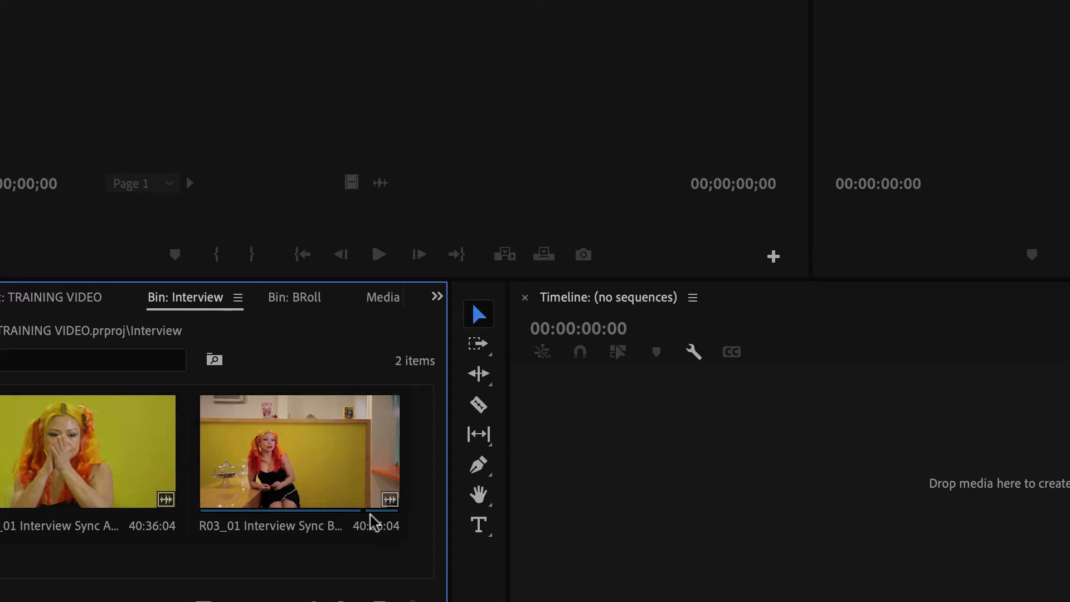
click(314, 486)
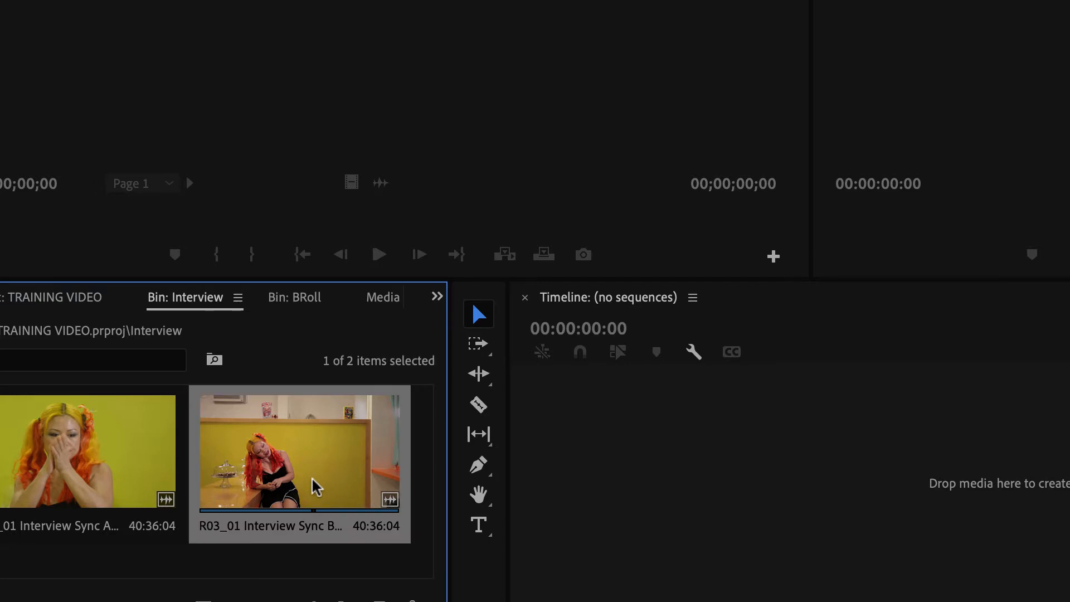
drag(294, 475, 624, 458)
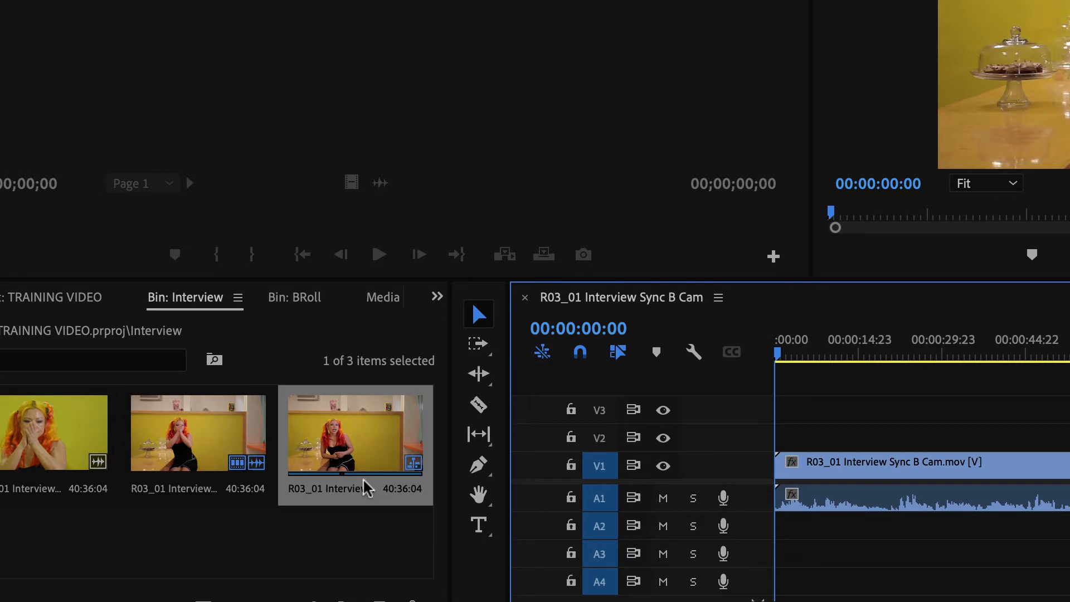
Rename the new sequence in the Interview bin as SEQUENCE 1
click(357, 446)
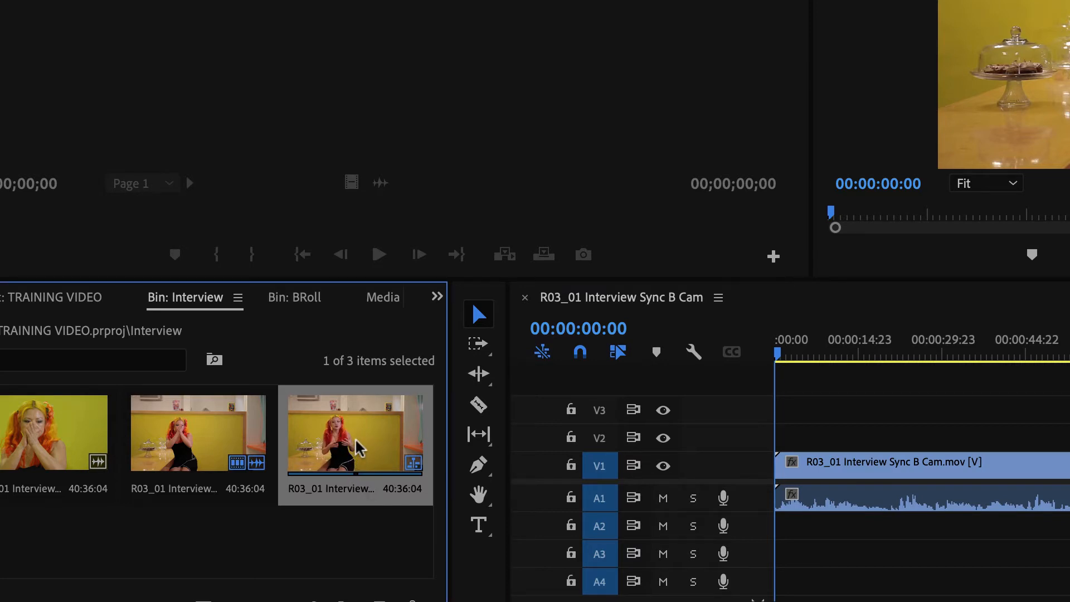
right_click(348, 494)
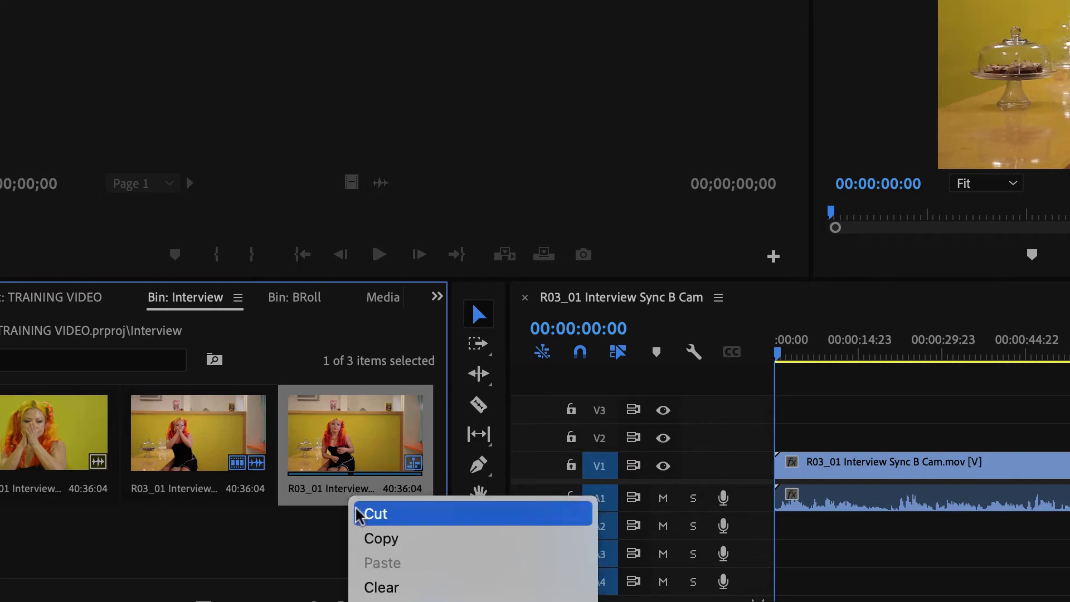
mouse_move(423, 600)
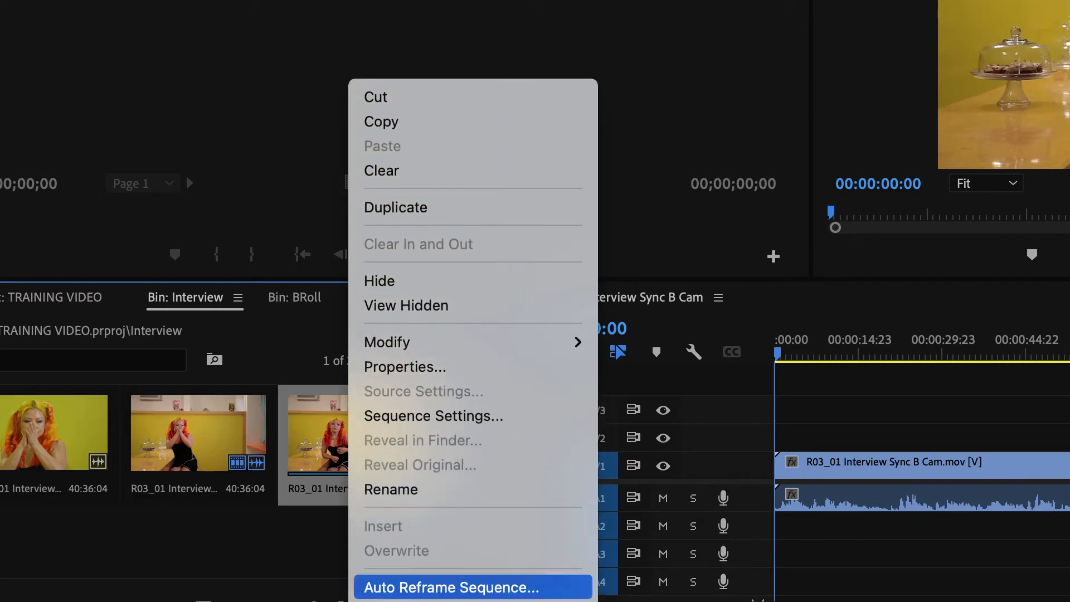
click(430, 490)
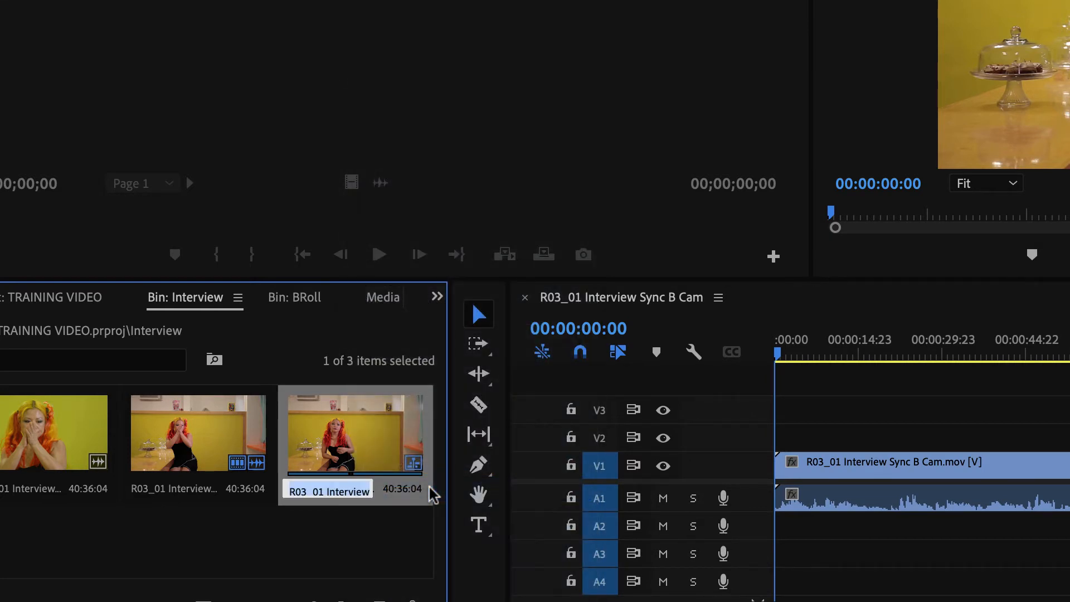
text(SEQUENC)
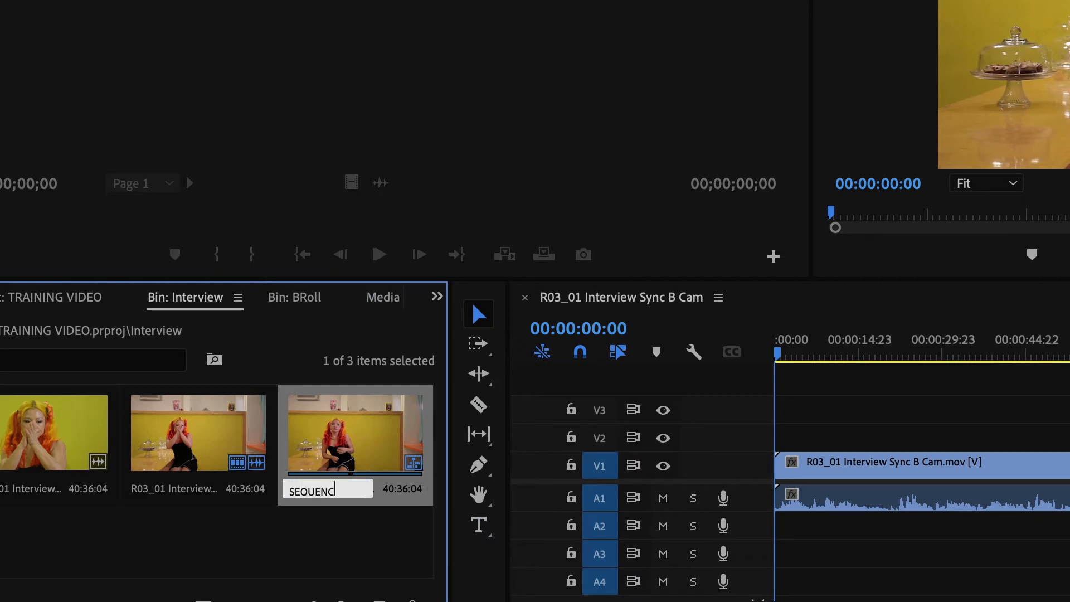
text(E 1)
click(406, 531)
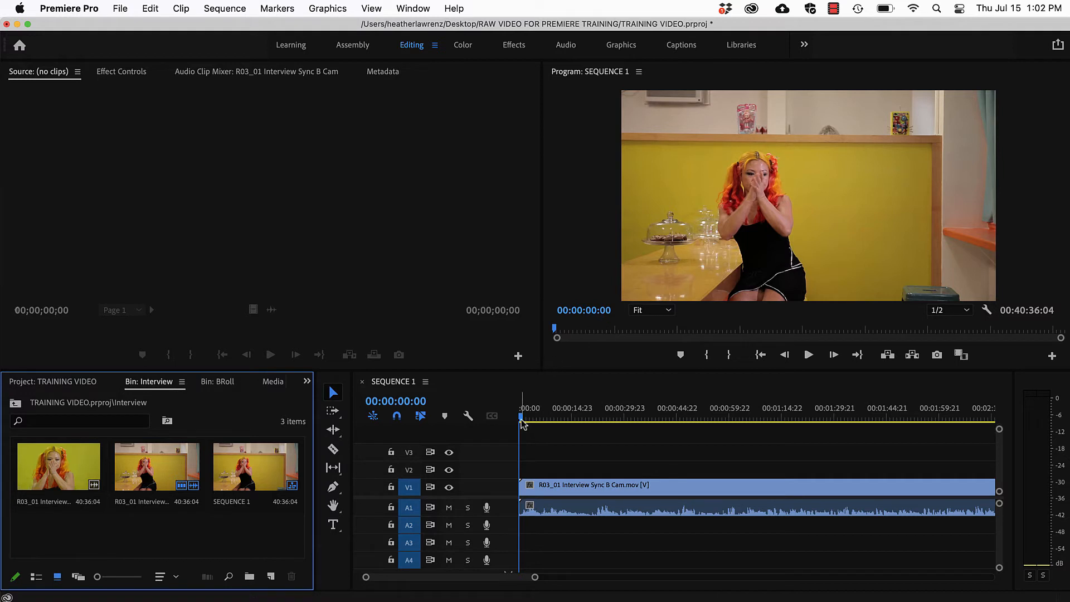
With the playhead moved to 00:00:09:19, delete the interview clip from the SEQUENCE 1 timeline and save the project
drag(522, 417, 559, 424)
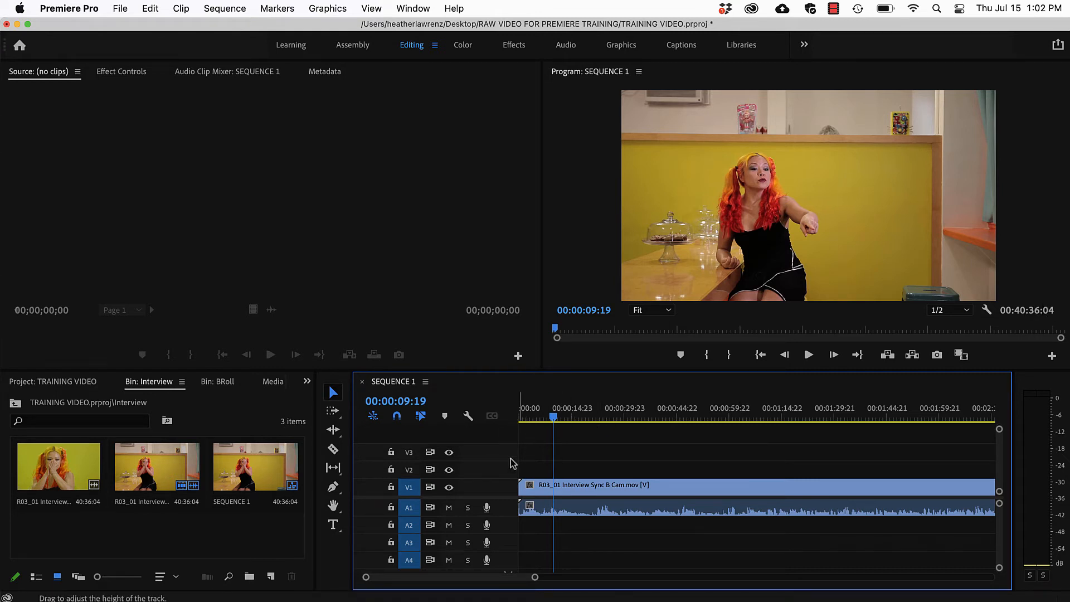
click(616, 503)
key(Delete)
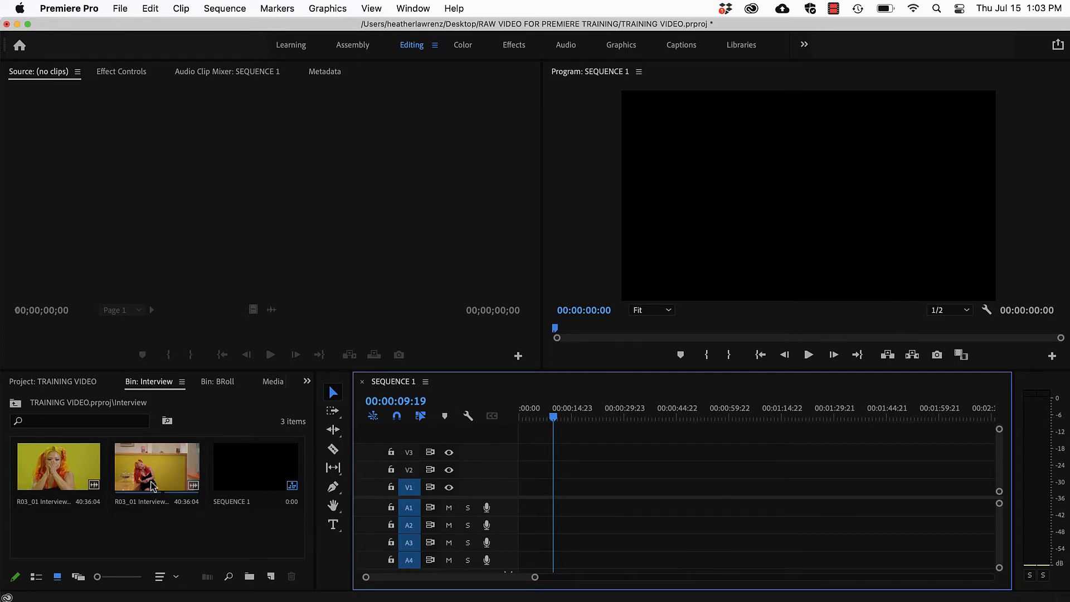
key(super+s)
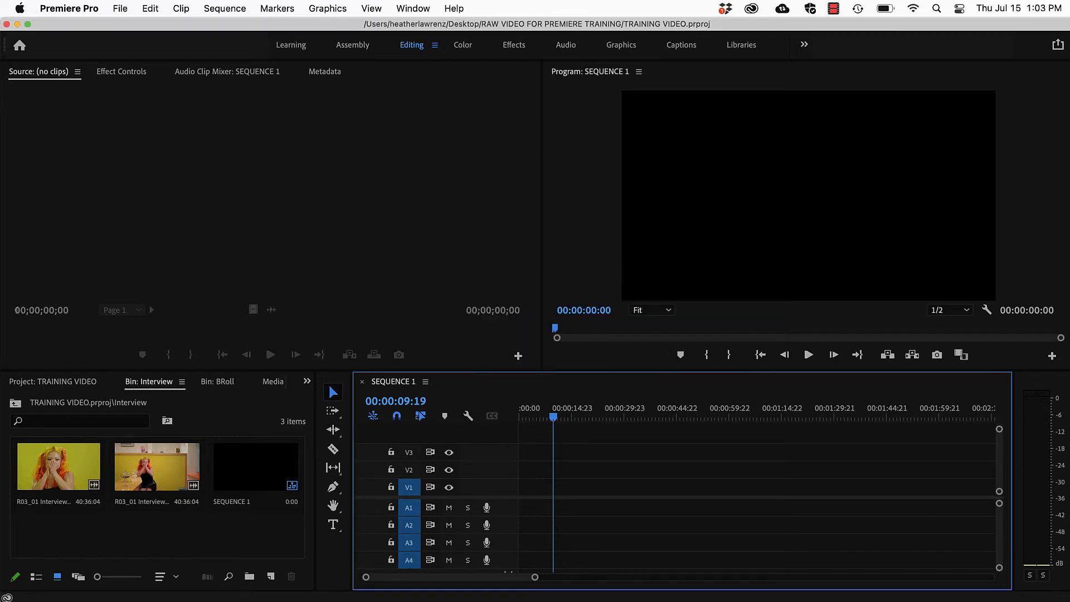
Switch to Finder and examine the project file inside the Adobe Premiere Pro Auto-Save folder, closing the window when done
click(29, 596)
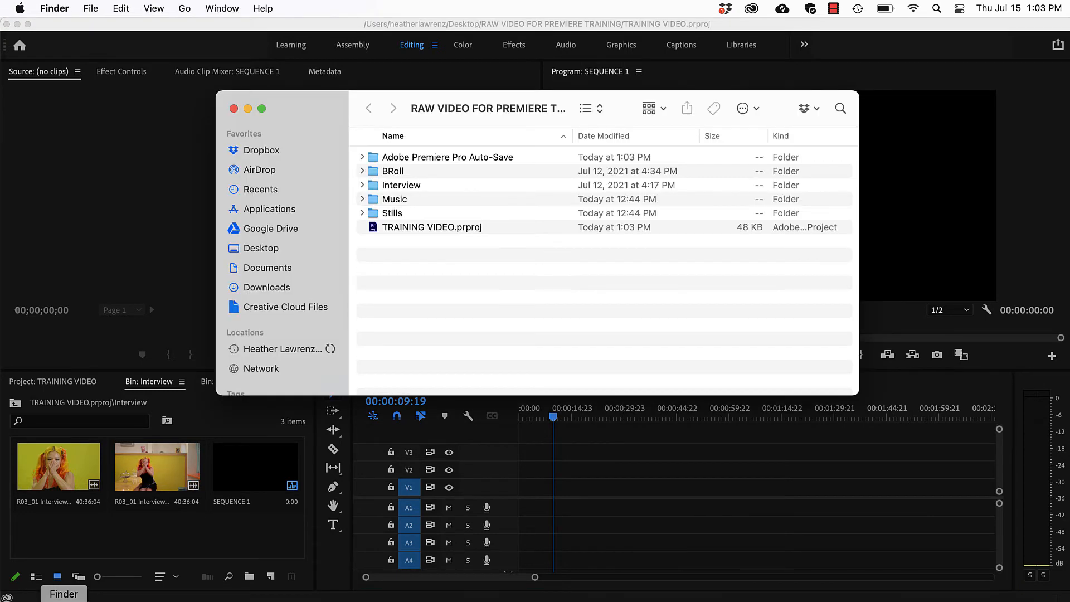
click(362, 157)
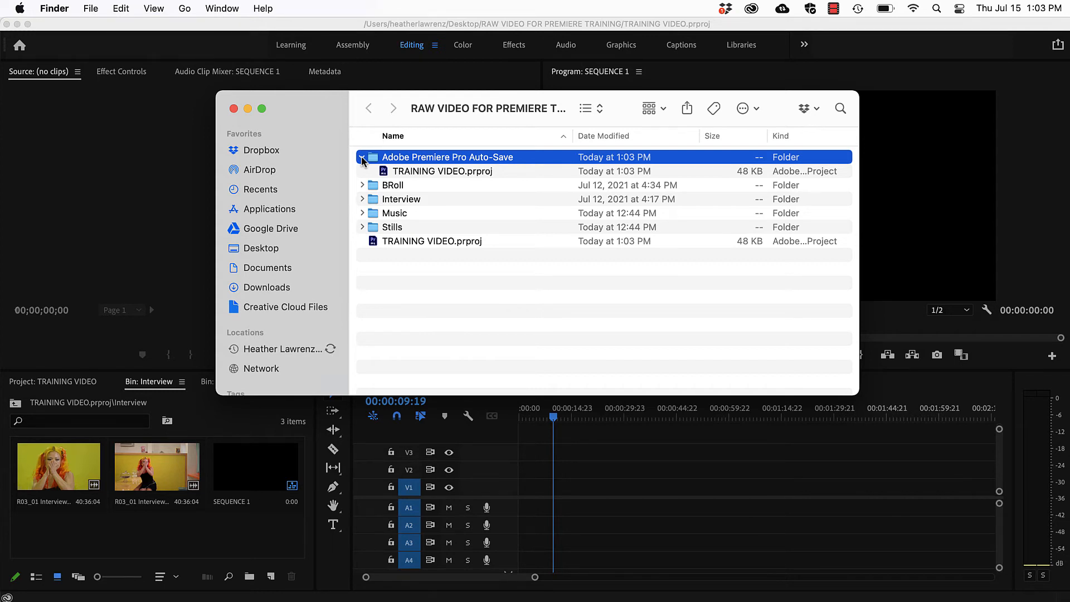
click(418, 174)
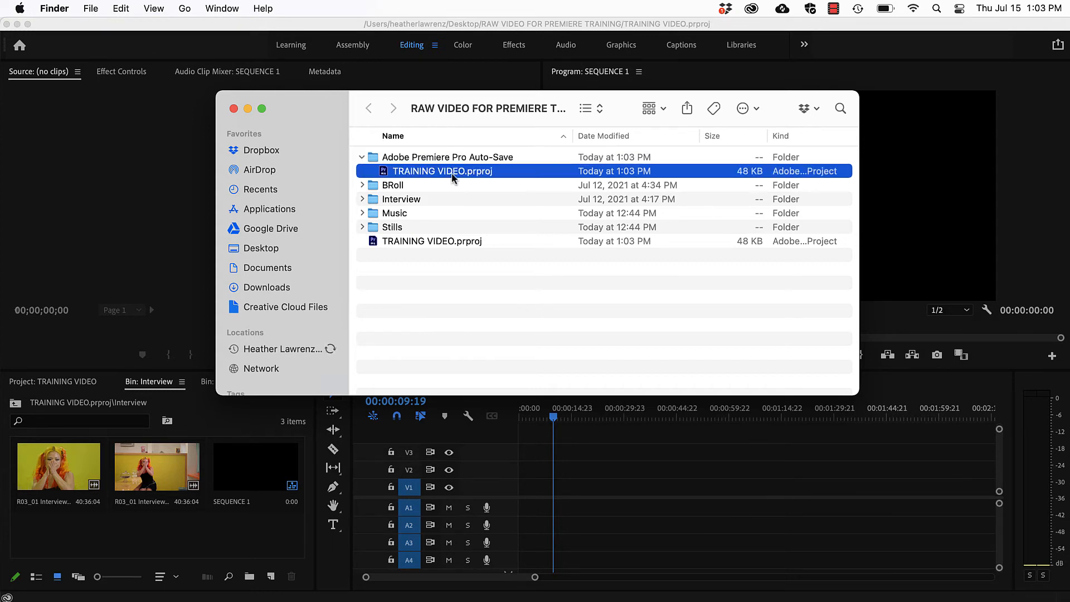
click(463, 286)
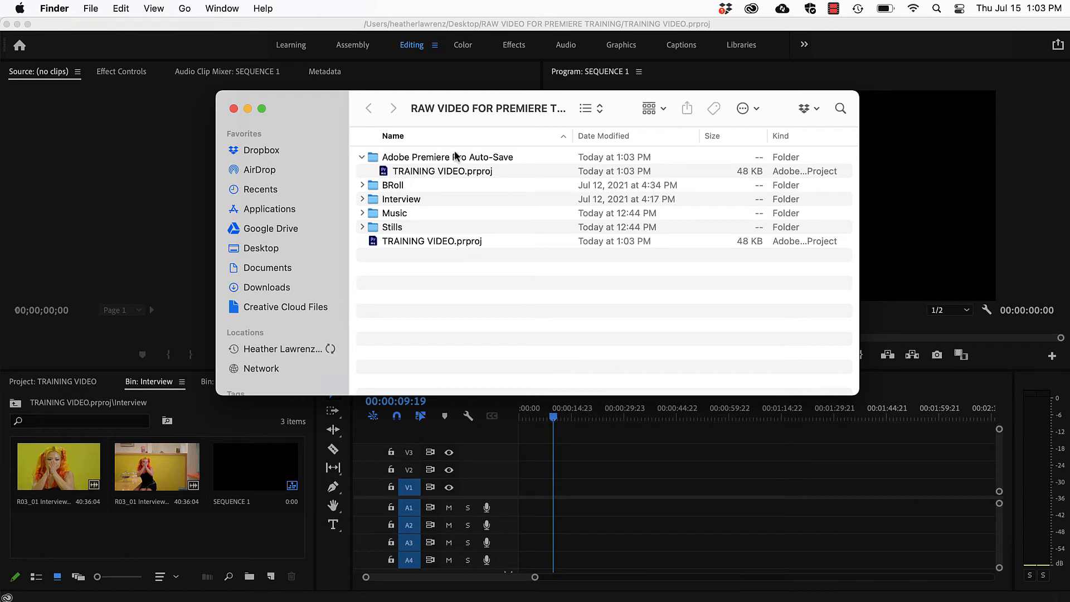
click(233, 108)
Move SEQUENCE 1 out of the Interview bin to the project's top level and place it in the empty timeline
click(248, 463)
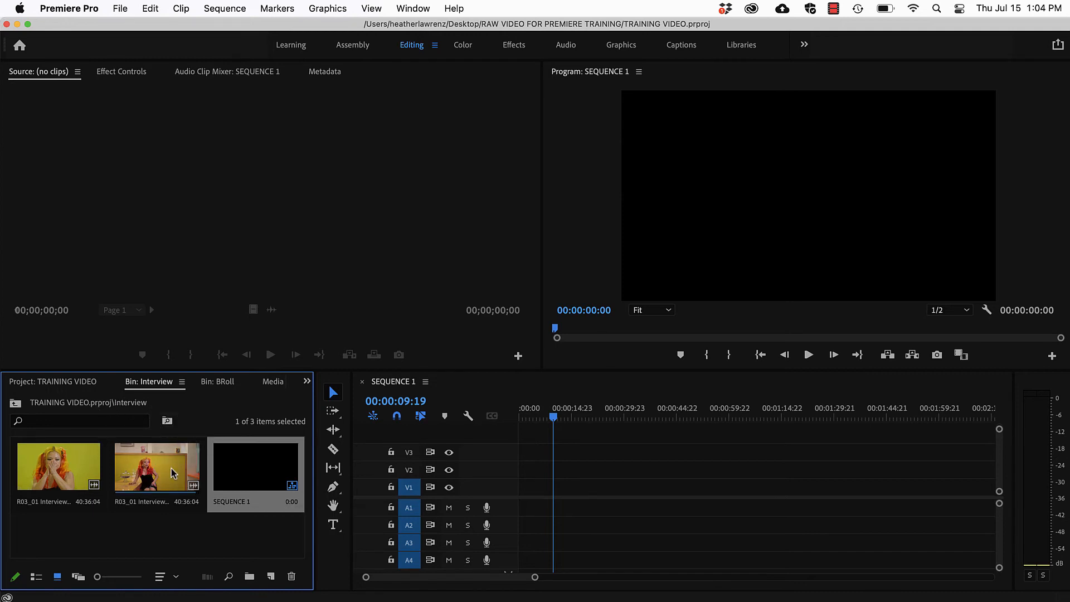
key(Delete)
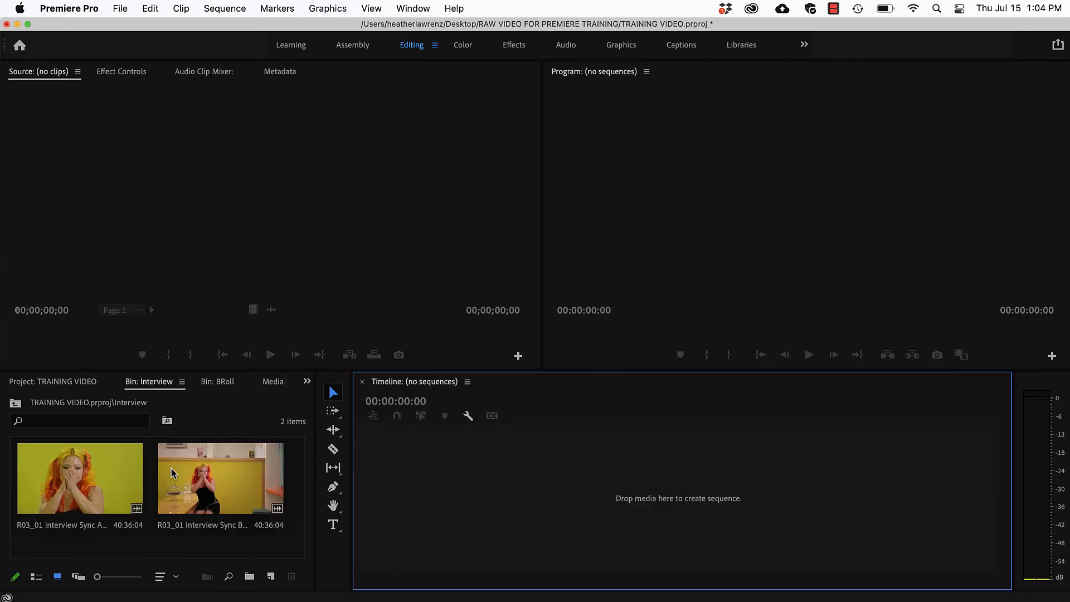
click(14, 410)
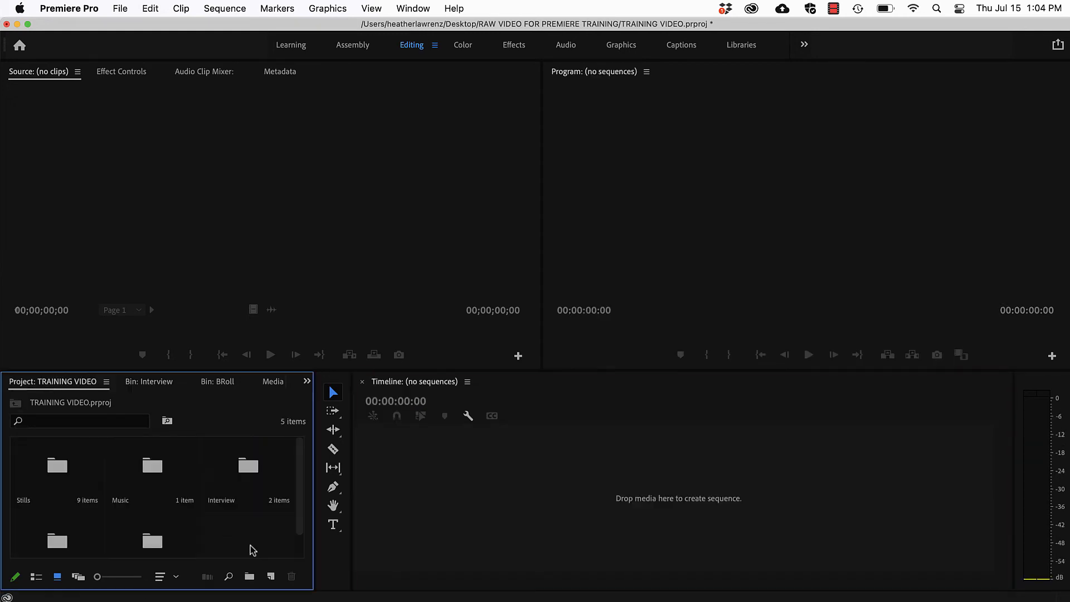
key(super+z)
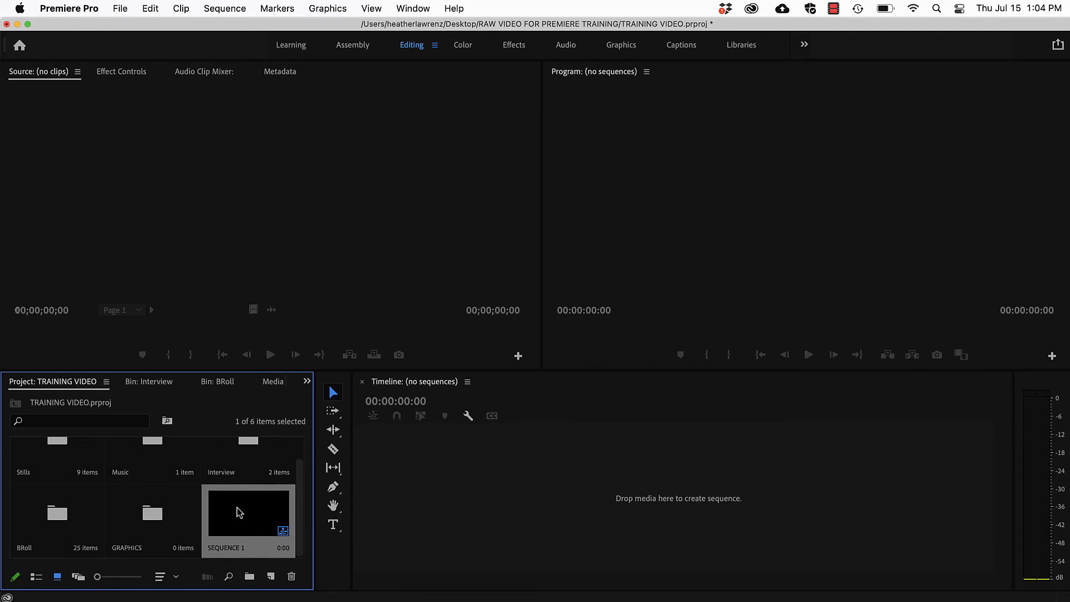
drag(236, 507, 393, 508)
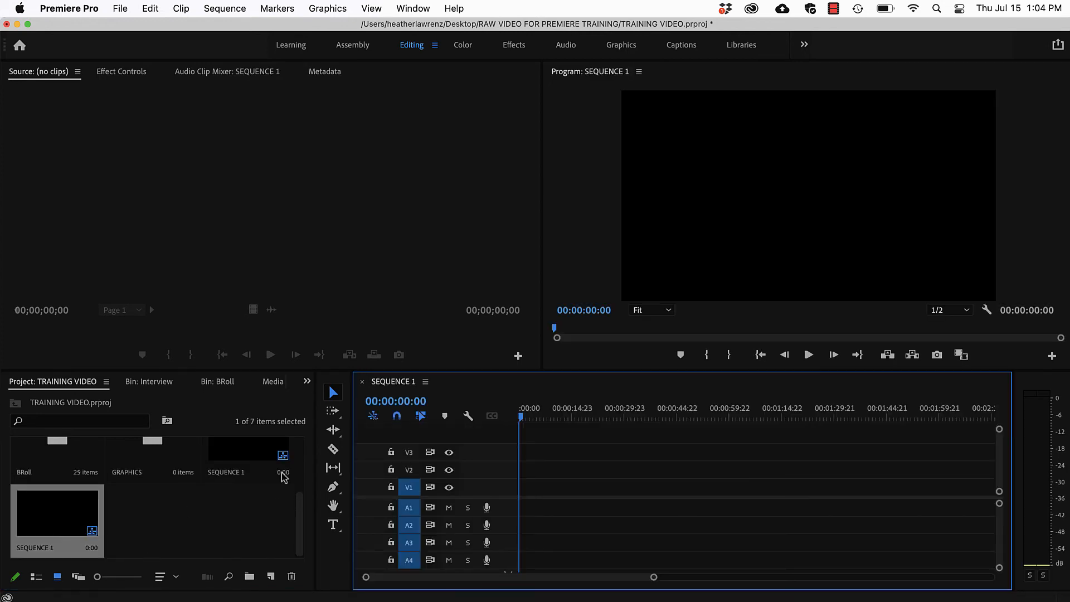
scroll(273, 499, up, 3)
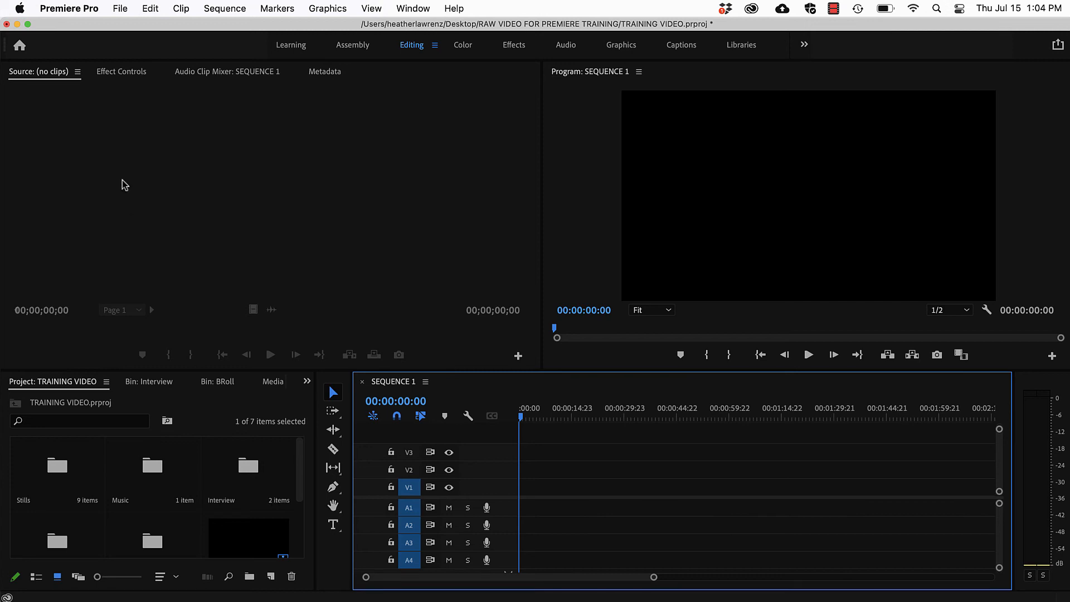
Examine the Digital SLR group of presets for a new sequence and leave the dialog without creating one
click(226, 7)
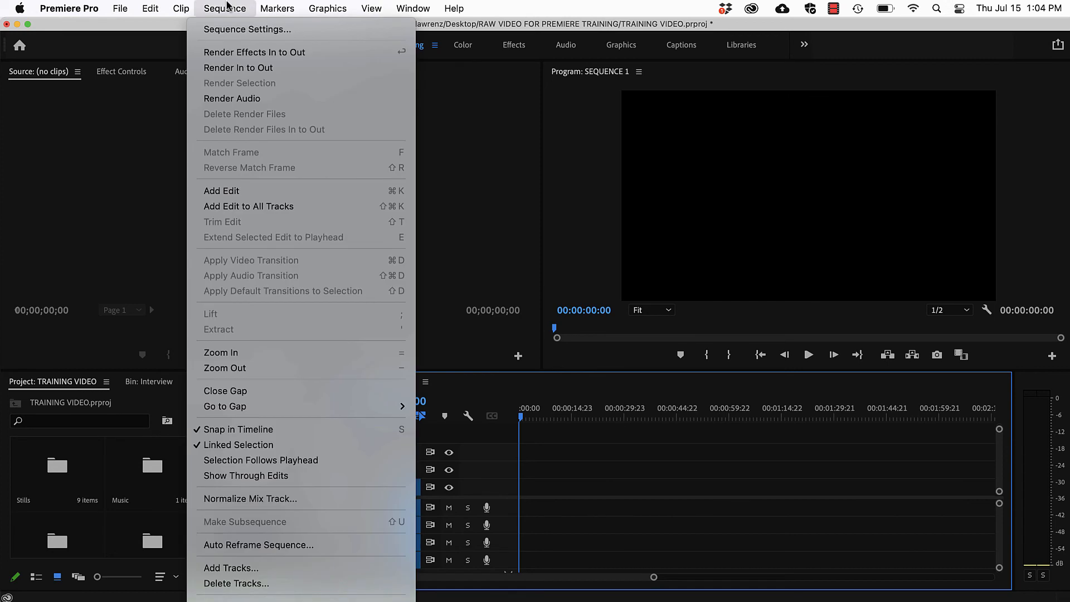
mouse_move(119, 7)
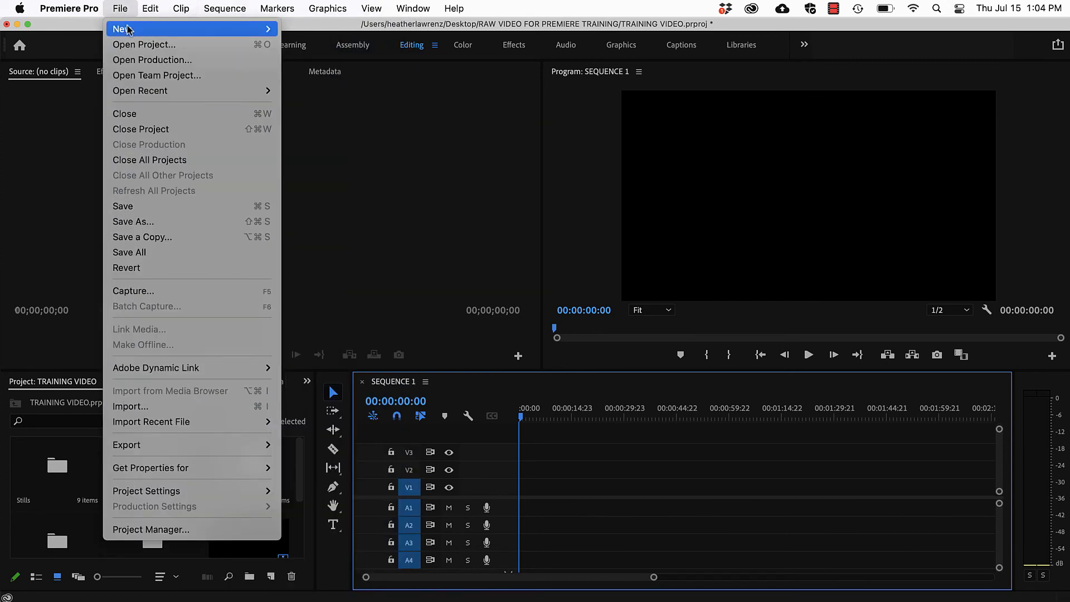
mouse_move(130, 31)
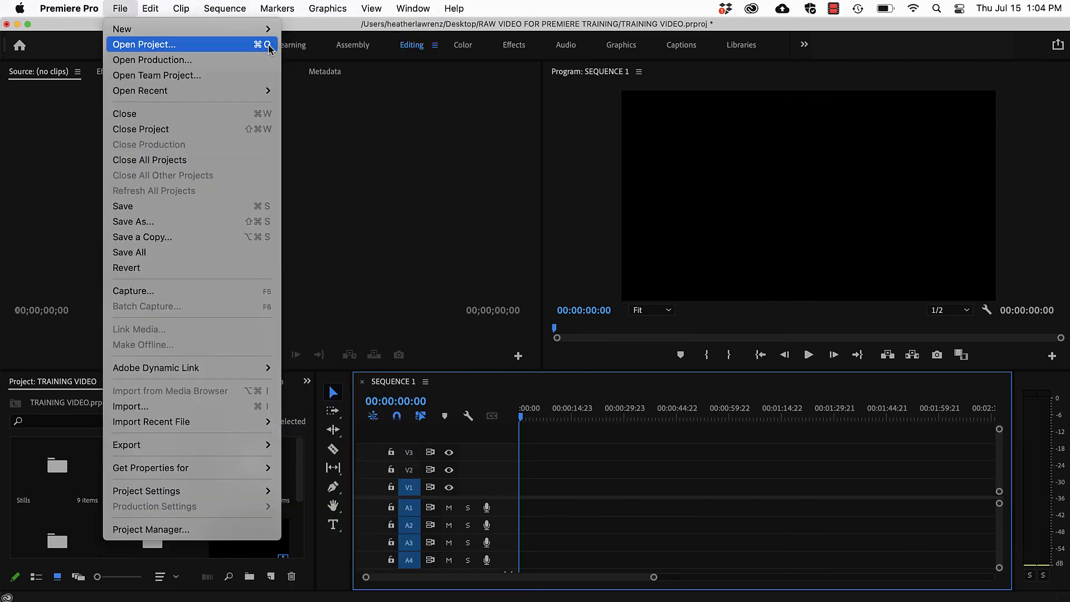
click(326, 76)
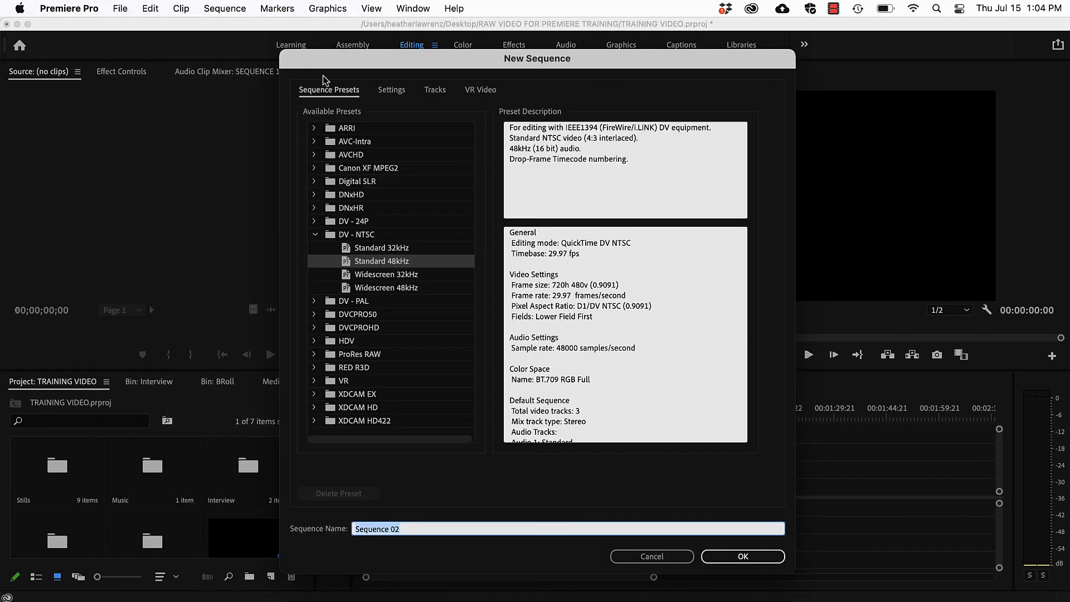
click(314, 235)
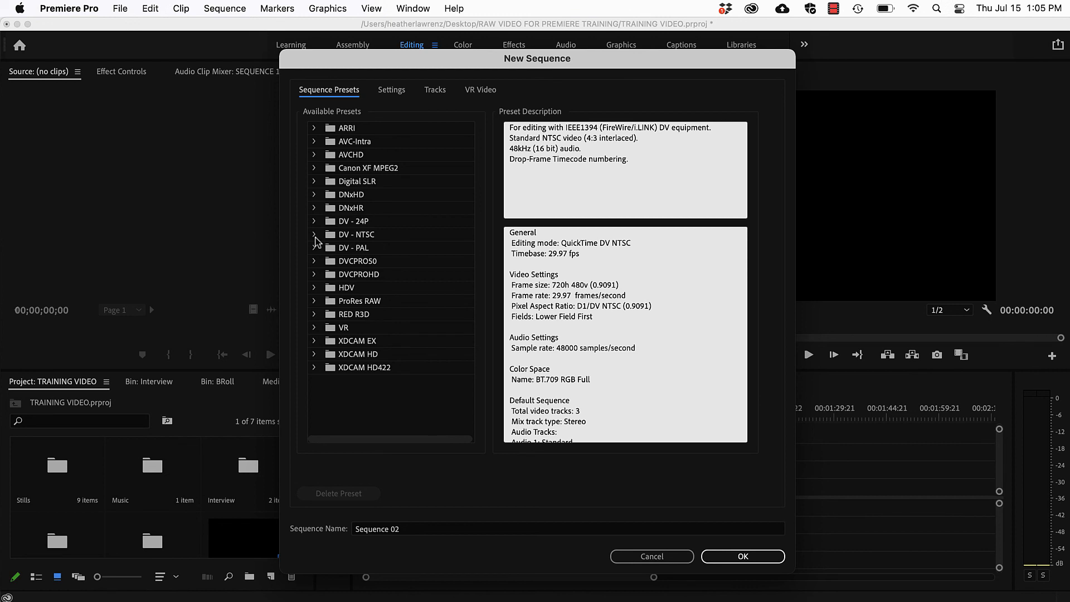
click(315, 181)
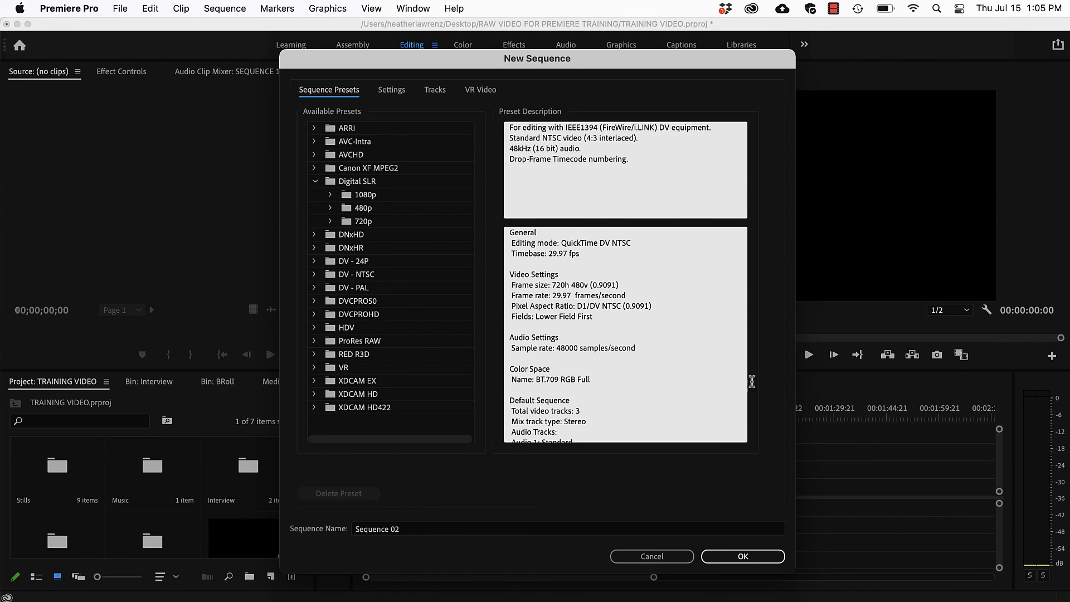
click(658, 558)
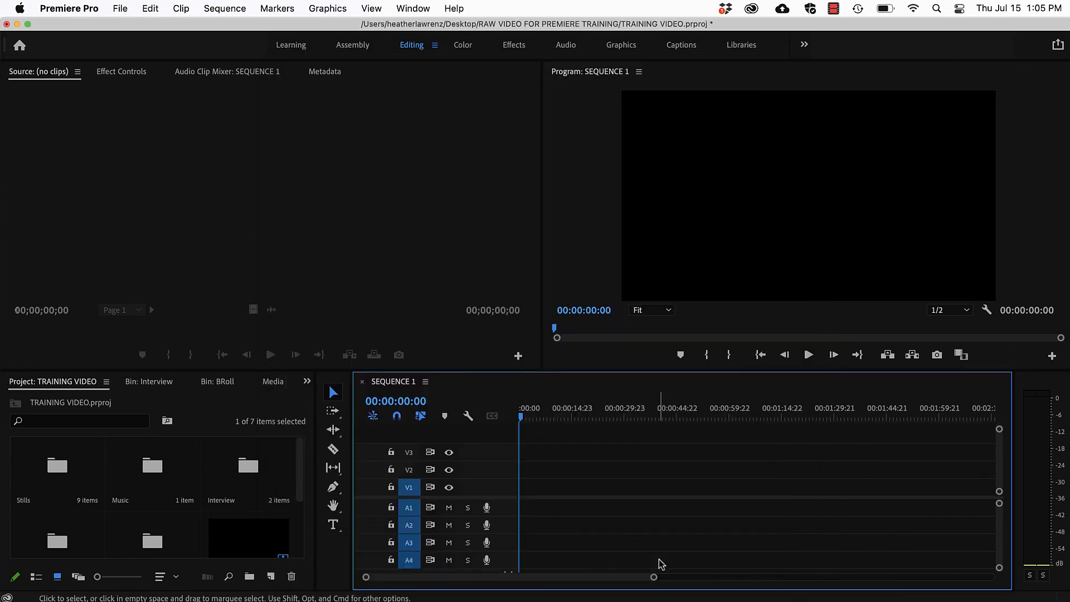